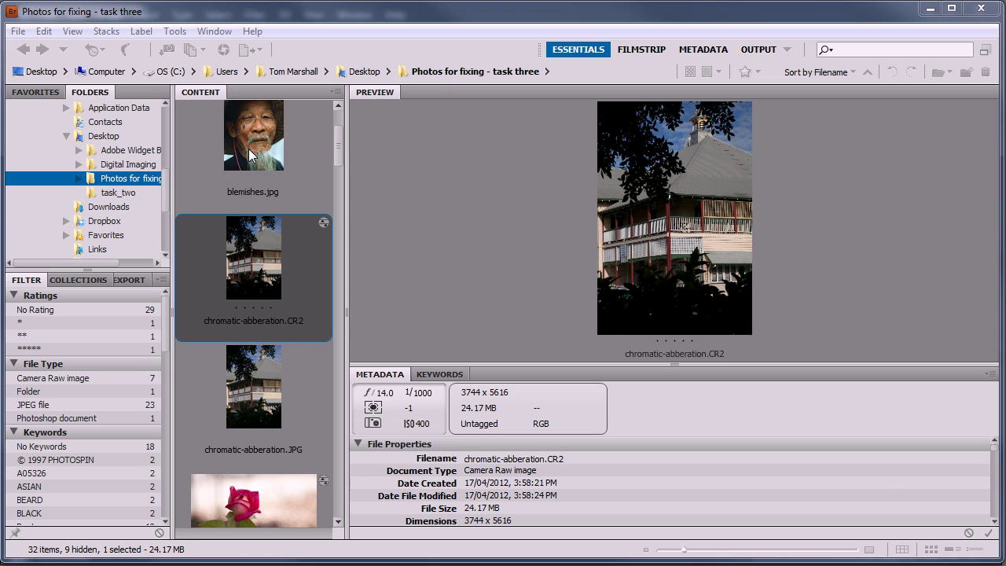
- Open blemishes.jpg in Photoshop and show the man's eyes, nose and cheeks at 100%
click(248, 149)
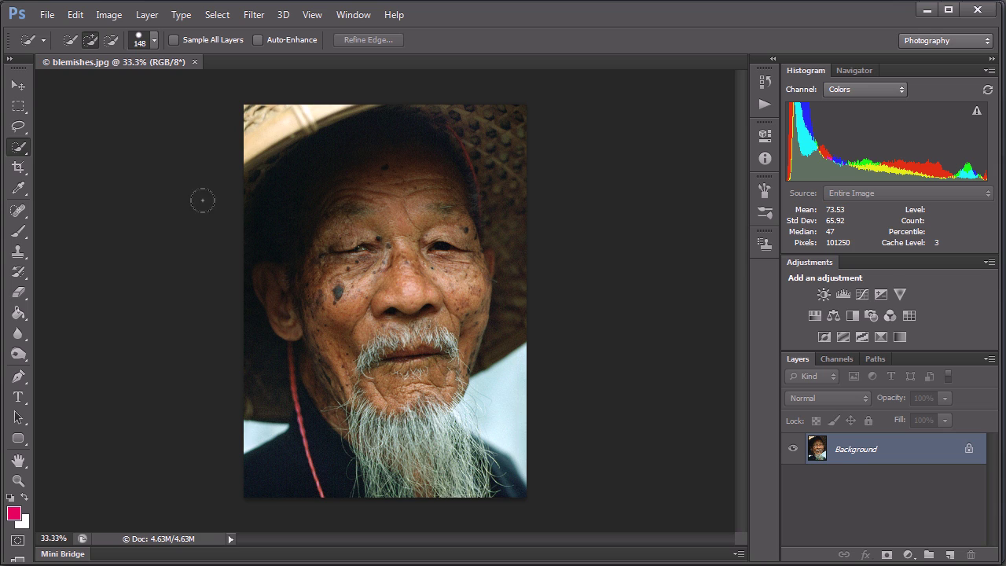
click(18, 85)
ctrl+click(382, 287)
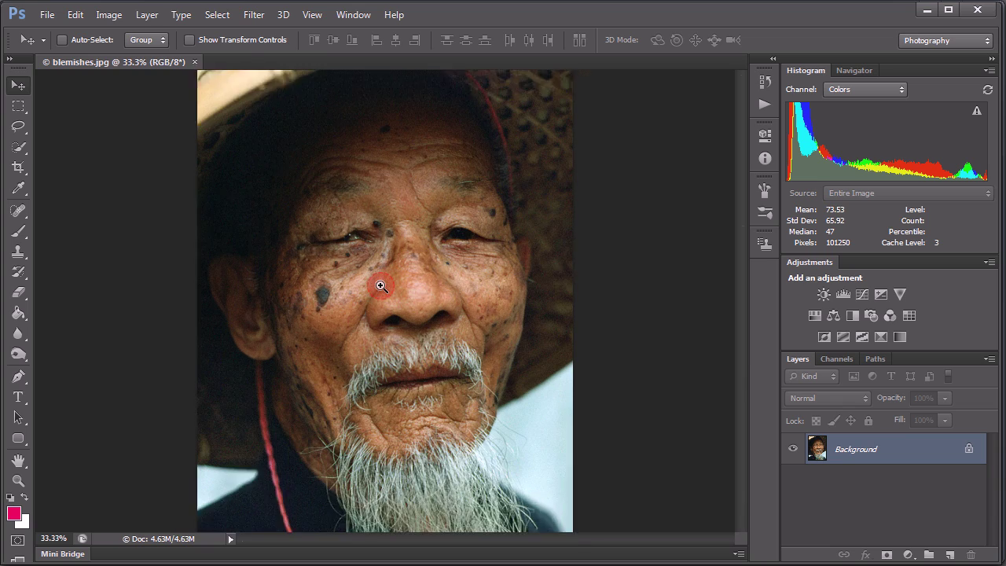
ctrl+click(370, 297)
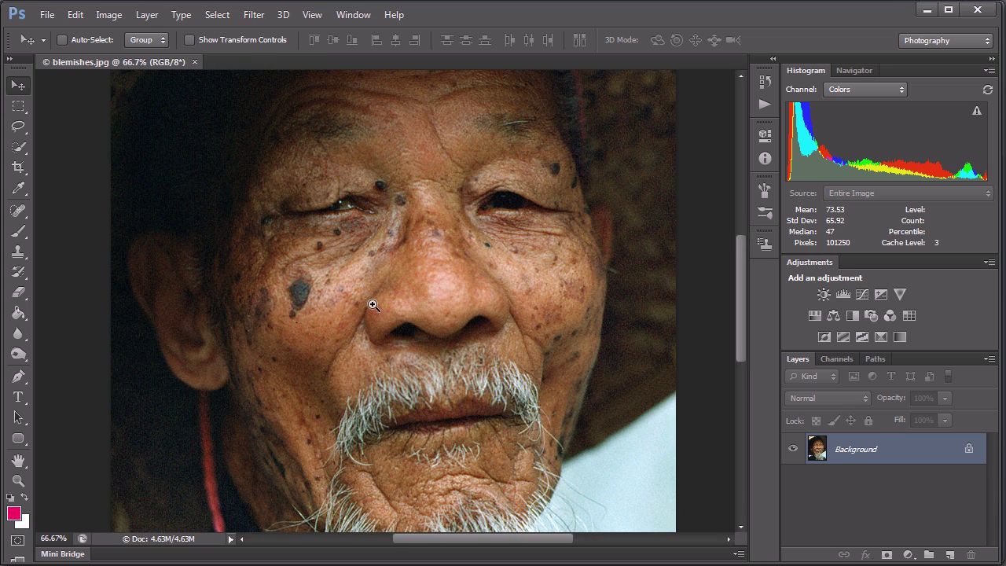
ctrl+click(325, 296)
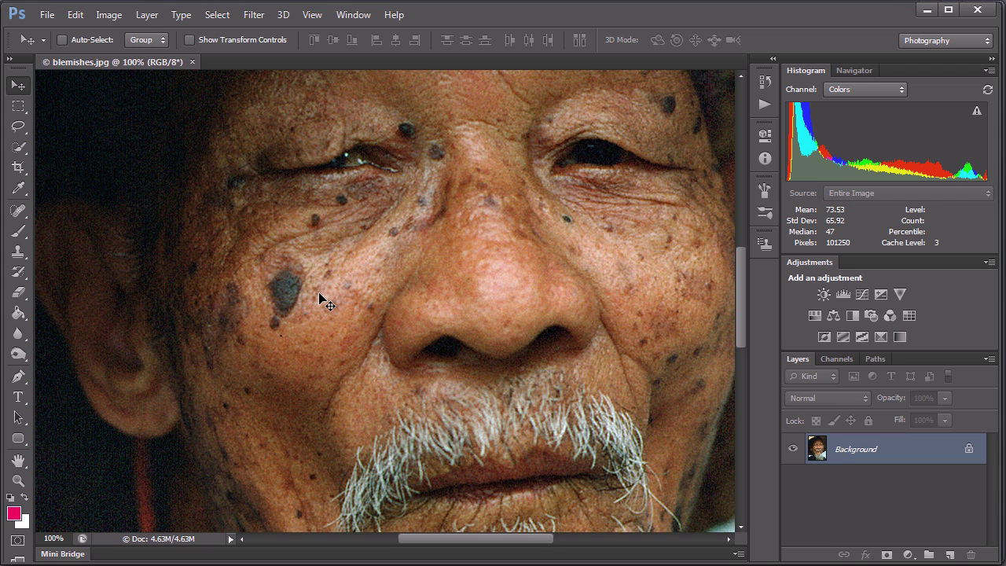
- Remove small spots from the left cheek and beside the nose using a 19 px Spot Healing Brush in Content-Aware mode
click(20, 211)
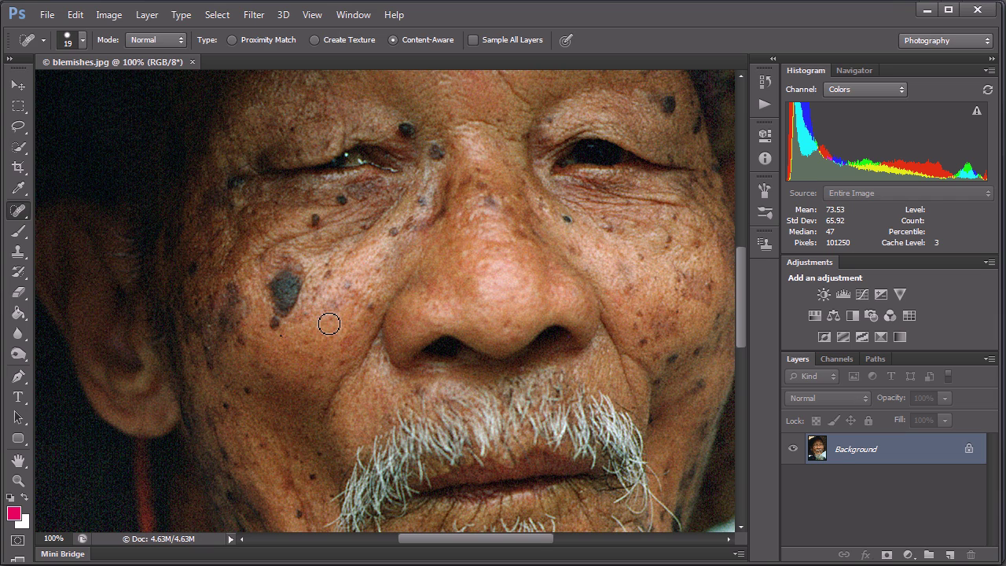
click(83, 40)
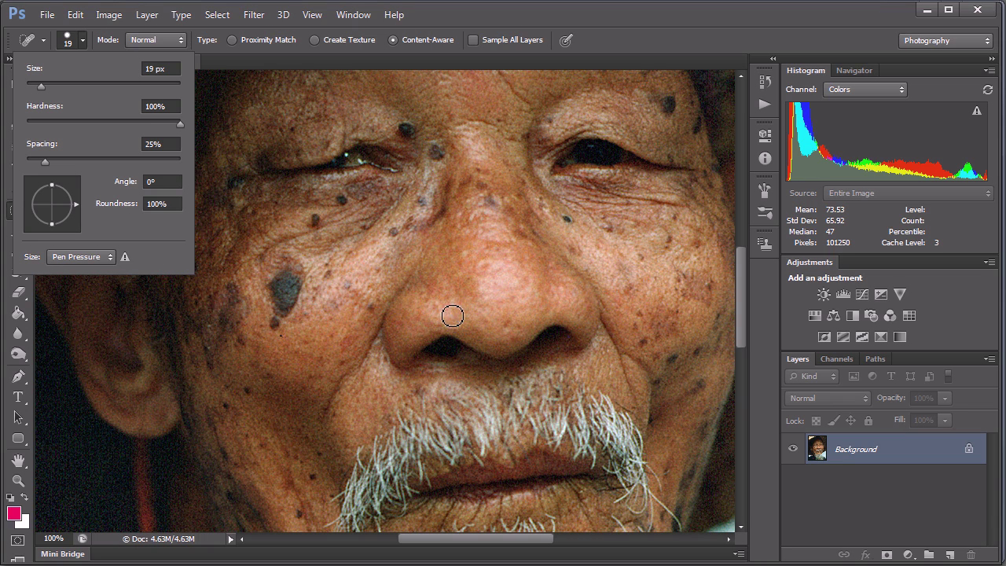
click(637, 35)
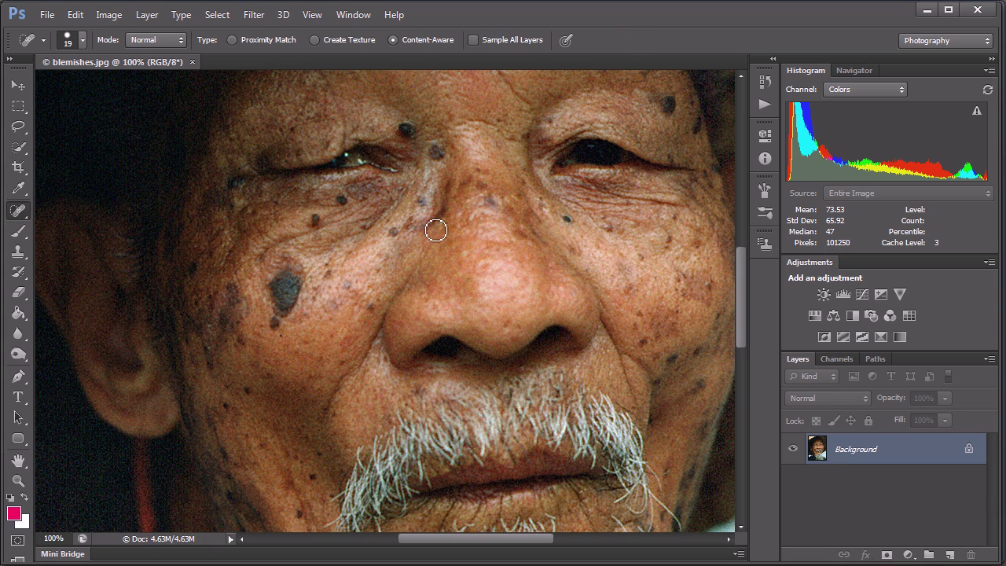
alt+right_click(370, 291)
click(351, 290)
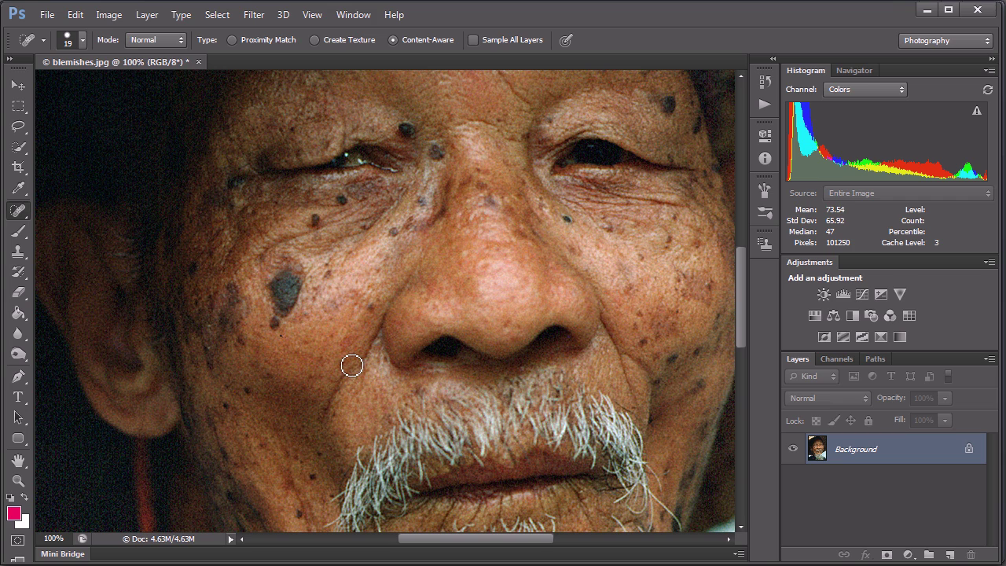
click(374, 308)
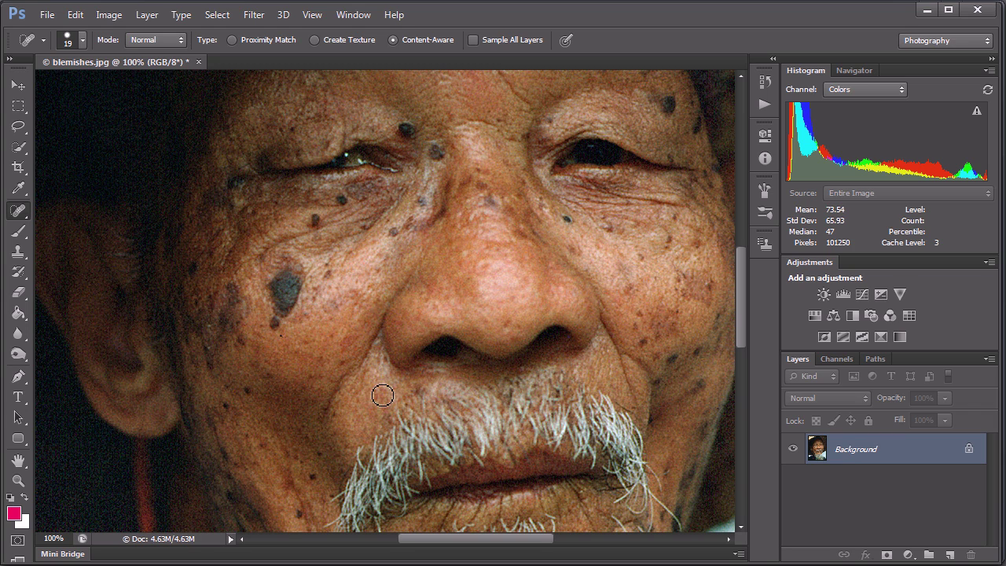
click(397, 236)
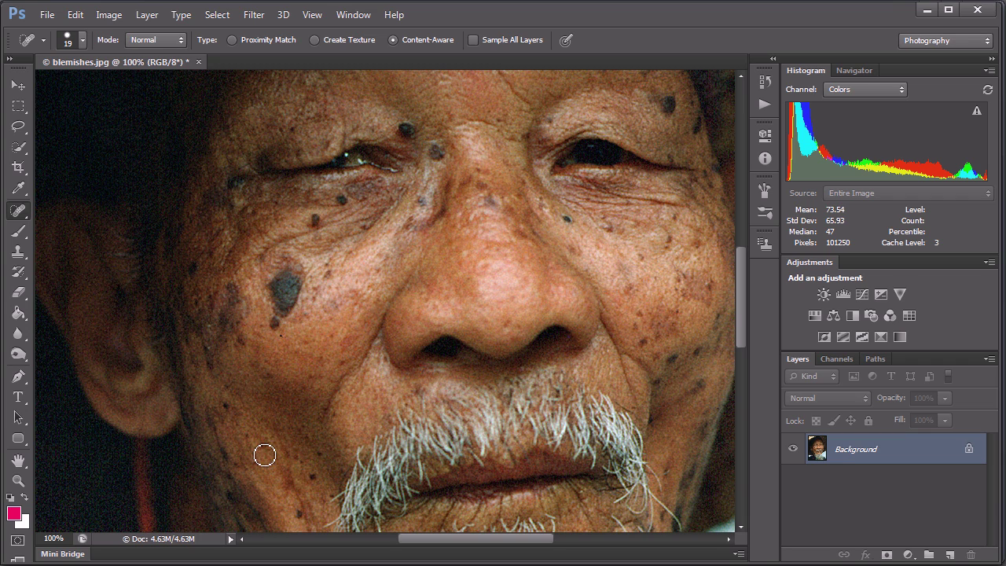
click(269, 371)
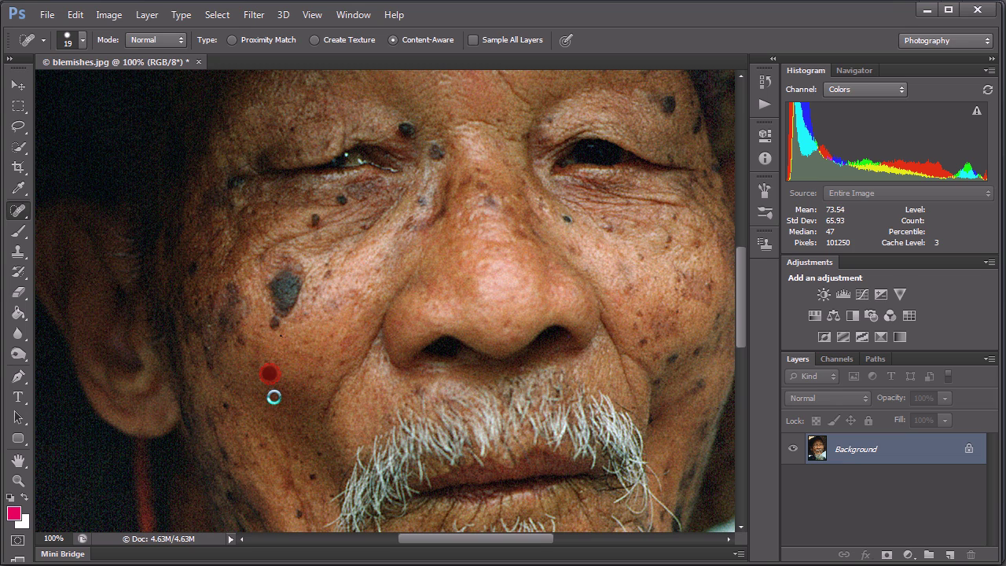
click(242, 341)
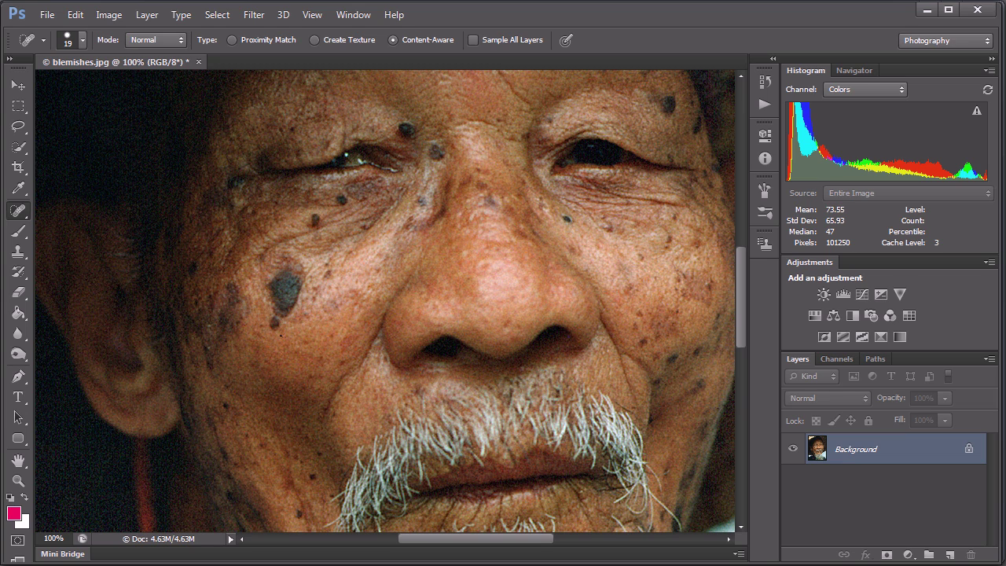
- Heal the large dark mole and surrounding discoloration on the left cheek using a 53 px Spot Healing Brush
click(297, 286)
click(288, 292)
right_click(289, 296)
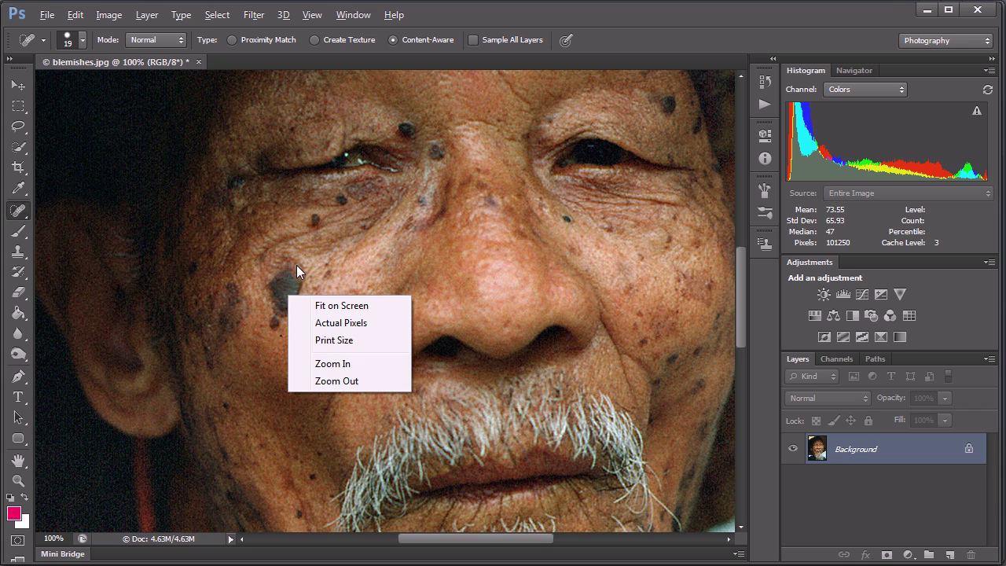
click(287, 303)
drag(284, 298, 297, 296)
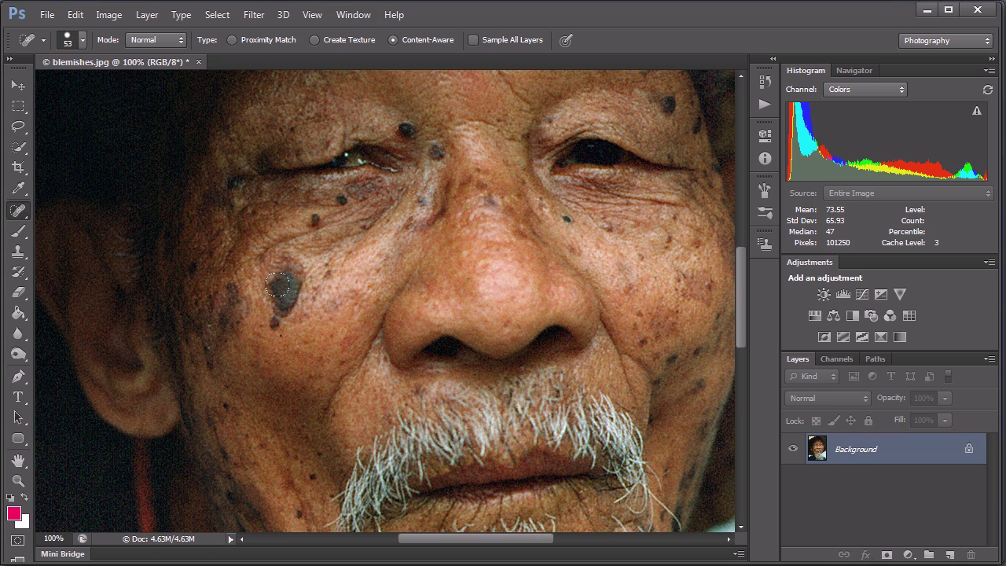
click(287, 292)
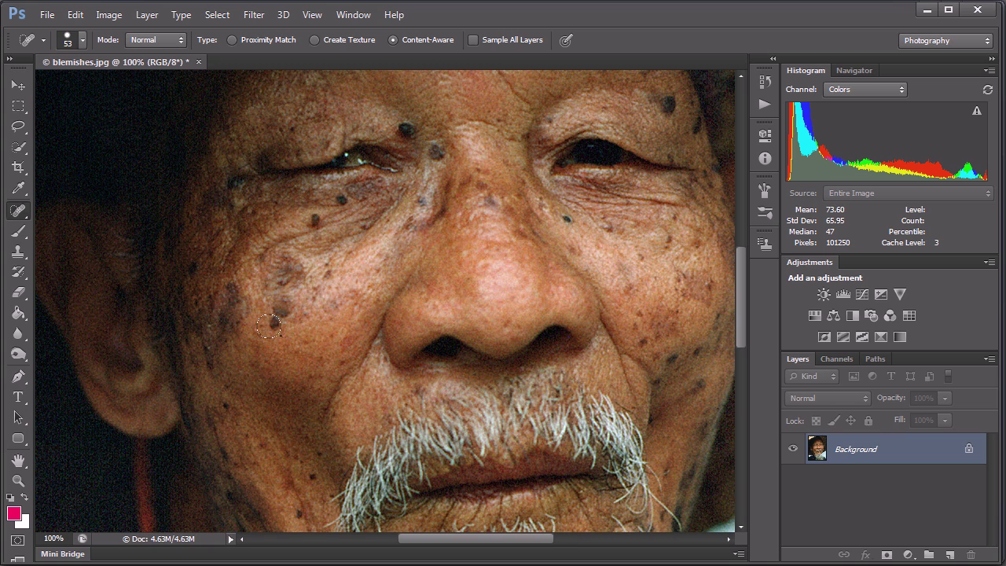
click(278, 318)
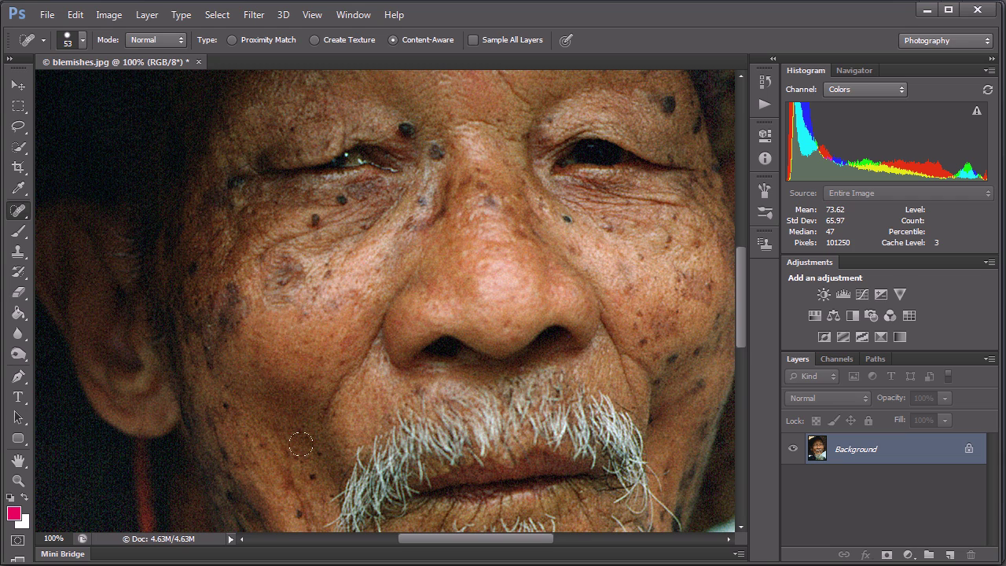
click(290, 272)
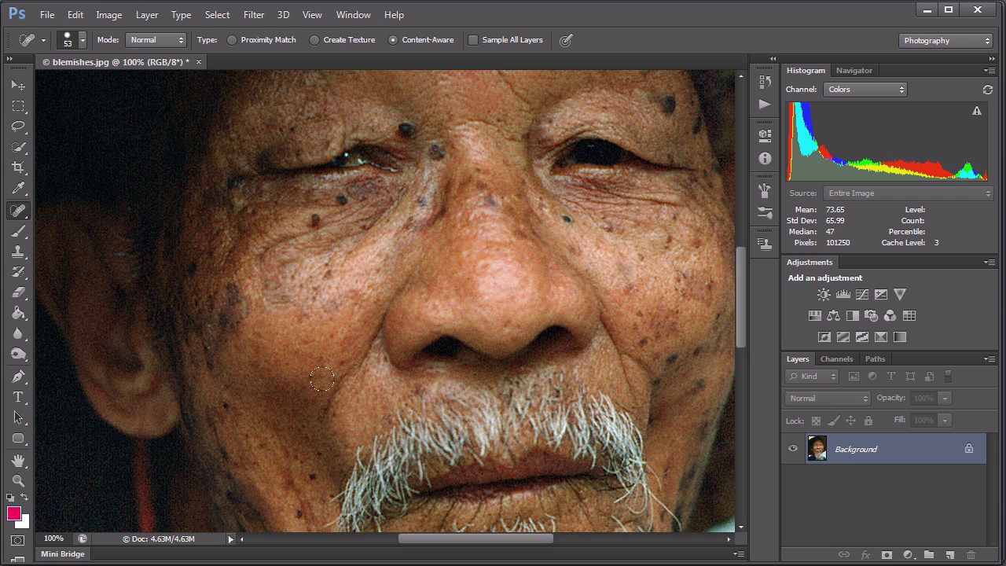
click(264, 295)
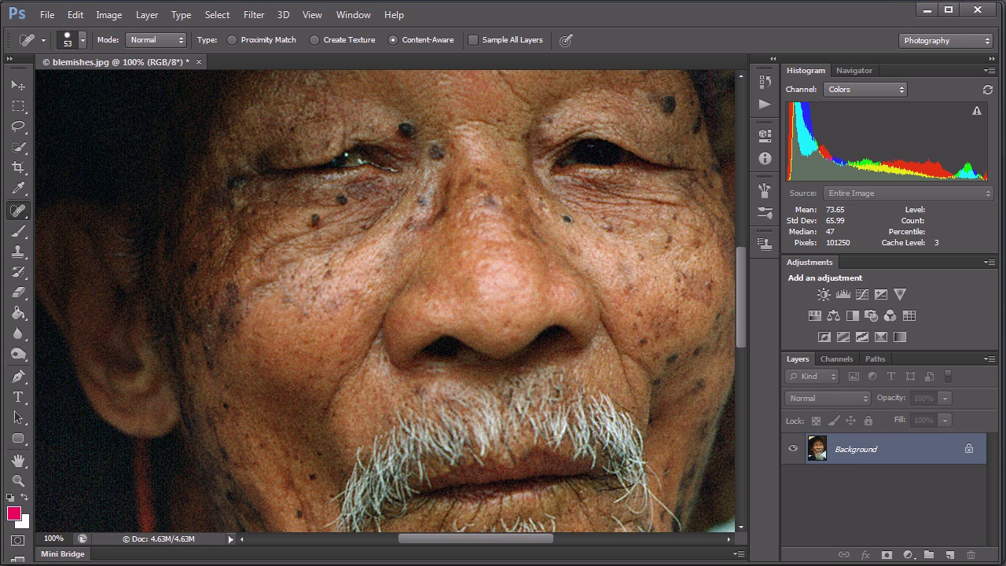
- Revert the photo to its last saved version
click(45, 16)
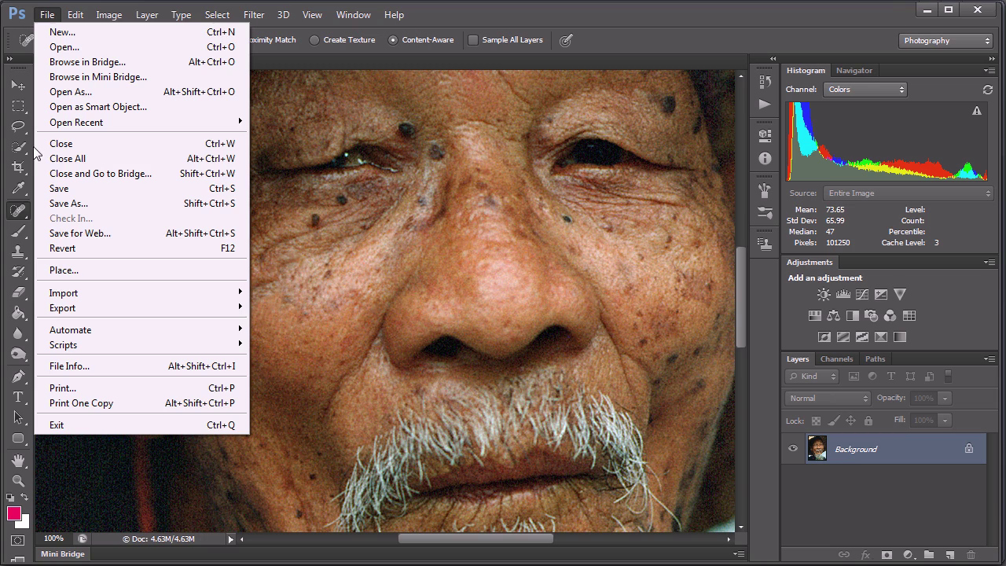
click(74, 249)
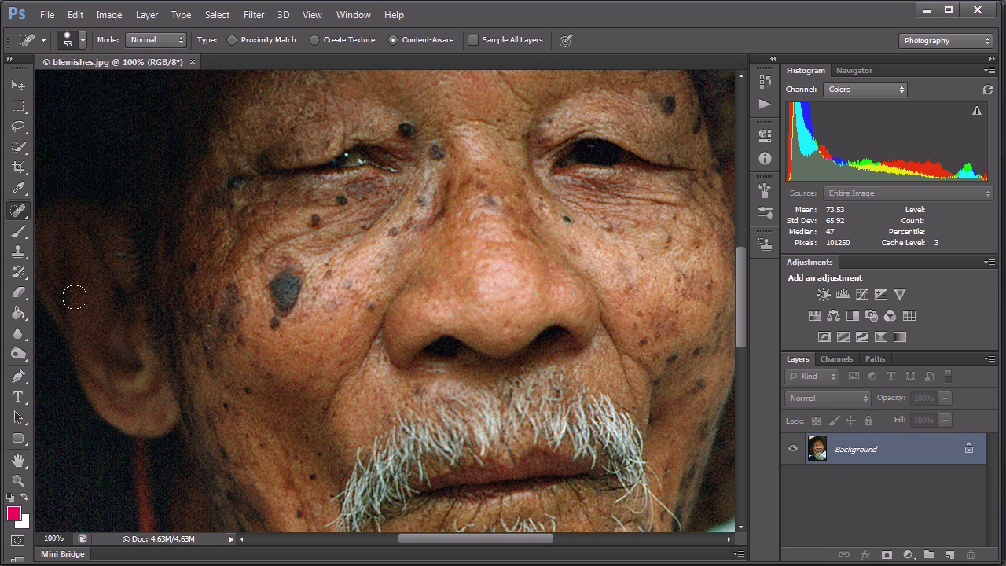
- Choose the Clone Stamp with a 31 px brush and try to stamp the left cheek without a source point
click(20, 260)
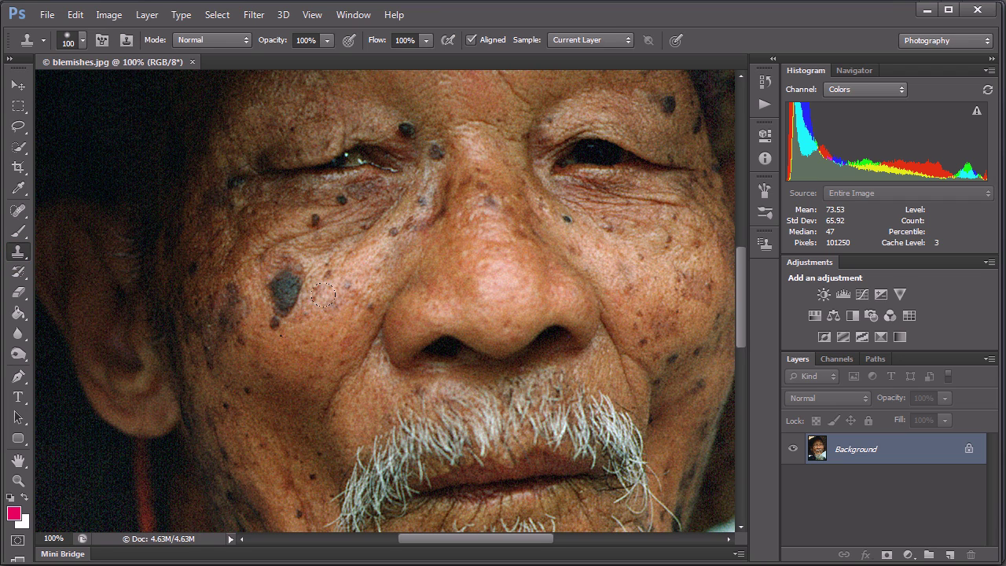
click(85, 41)
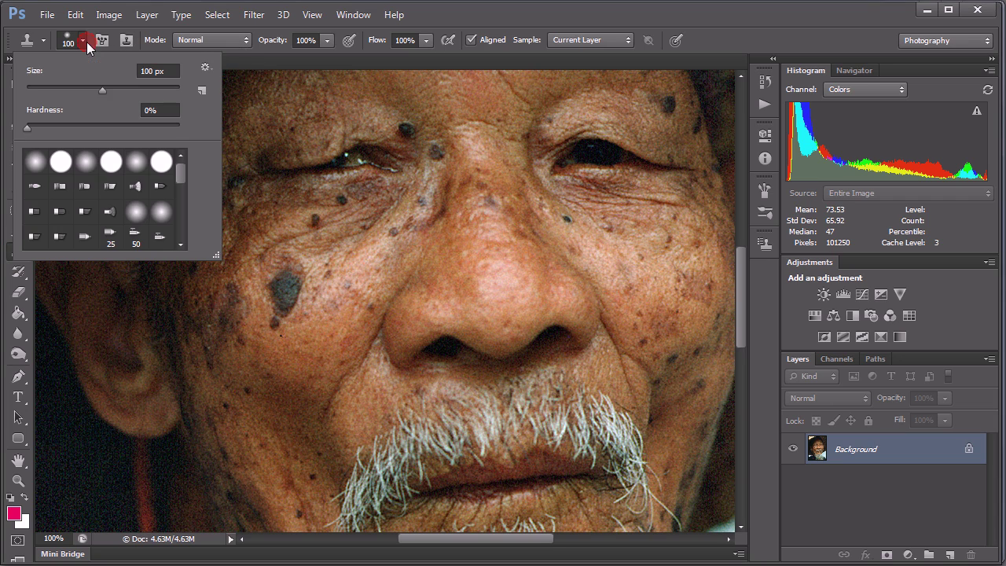
drag(100, 91, 89, 89)
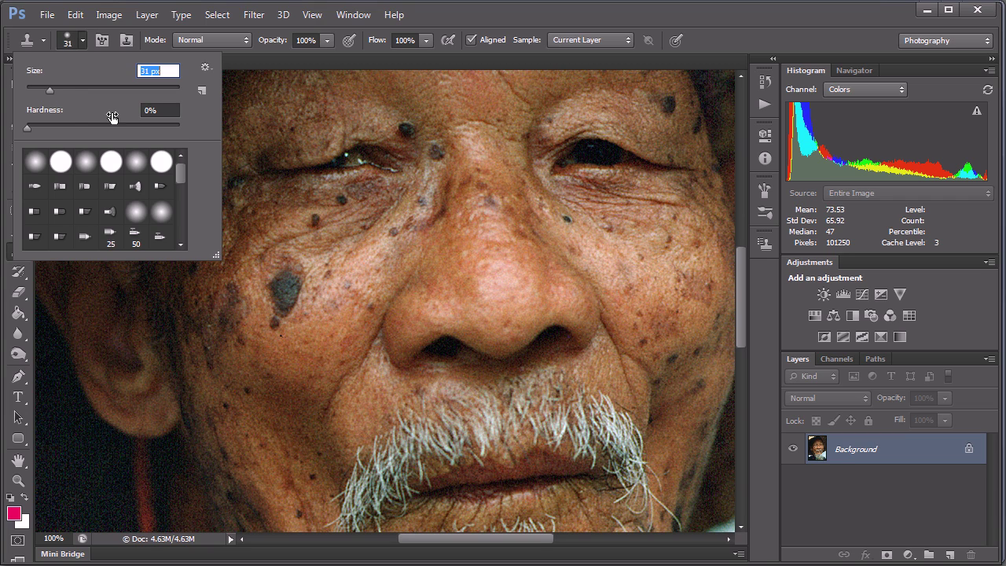
alt+click(352, 288)
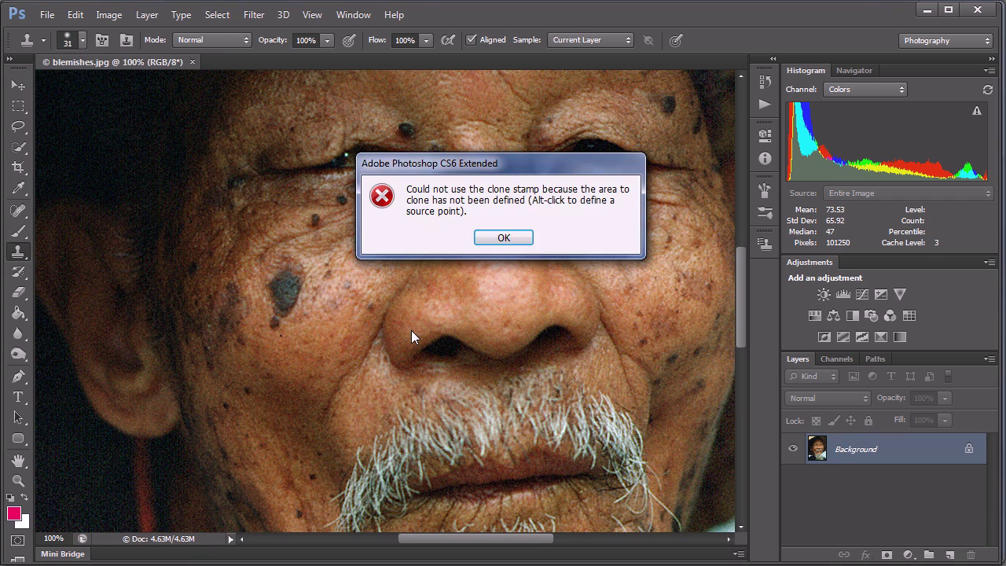
click(506, 238)
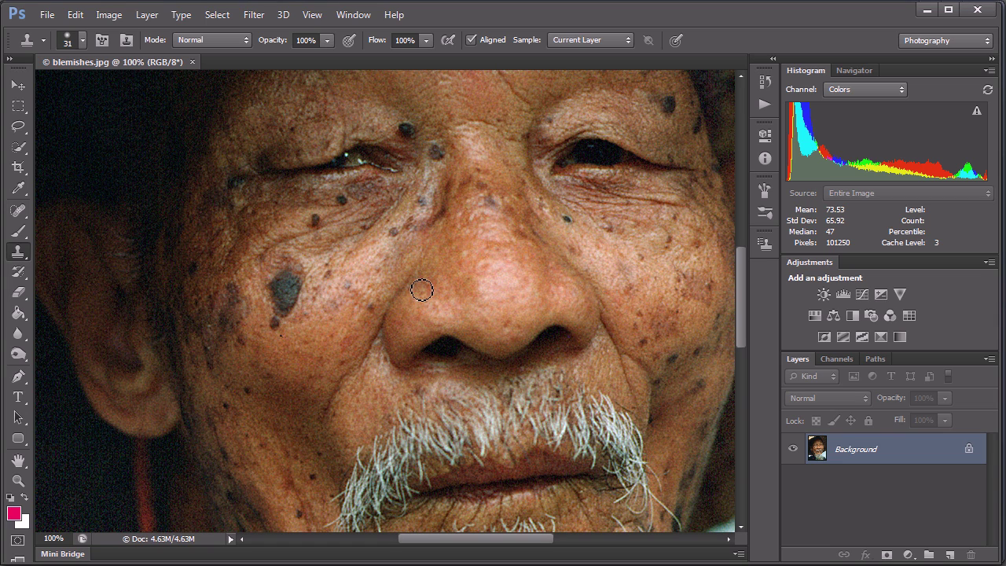
- Sample the clear skin beside the large mole on the left cheek and clone it over the mole
alt+click(330, 305)
click(288, 295)
click(296, 295)
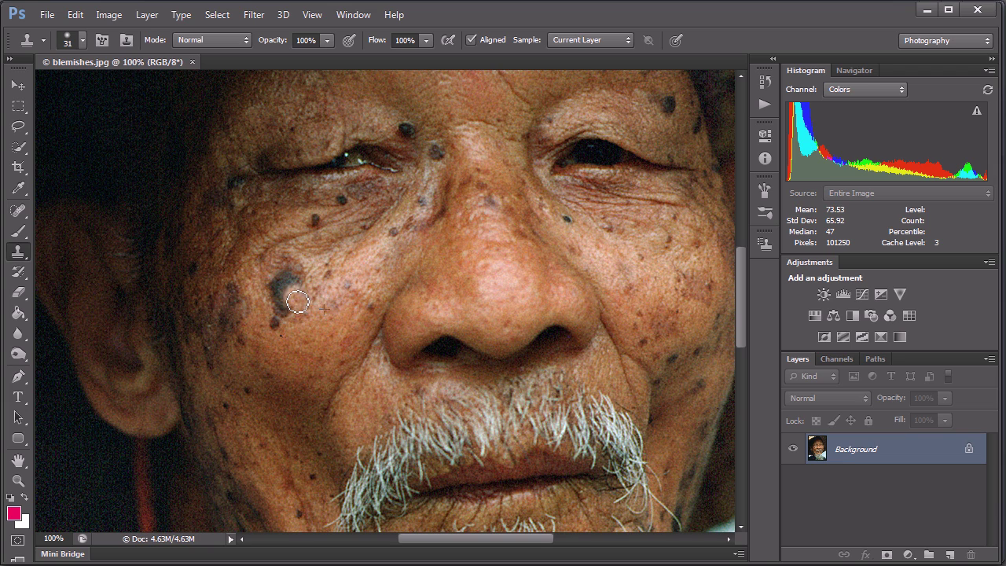
mouse_move(297, 297)
mouse_down()
mouse_move(299, 283)
mouse_move(279, 315)
mouse_move(281, 283)
mouse_move(293, 294)
mouse_up()
click(278, 282)
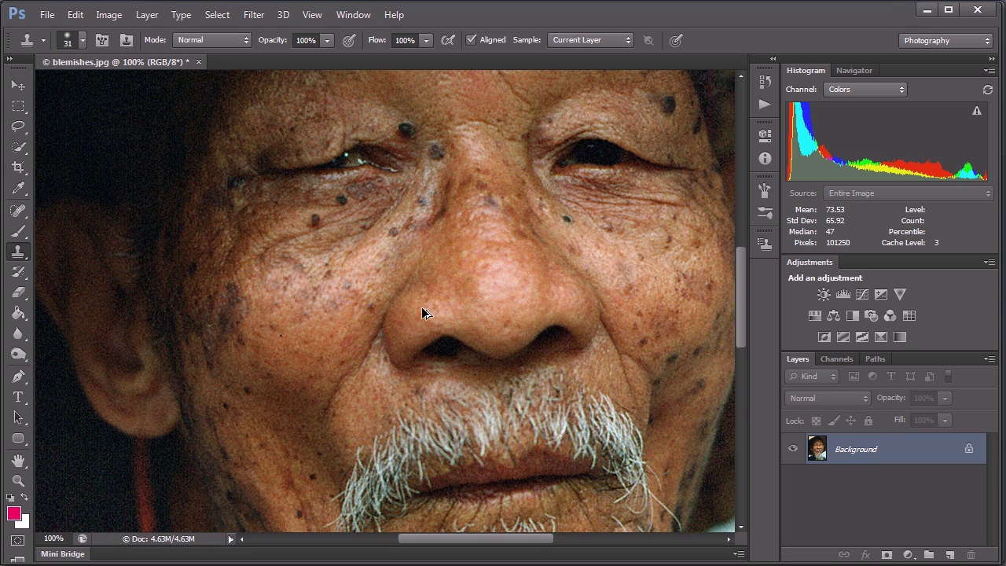
- Clone the left eye onto the cheek below it with a 55 px brush, and undo the cloning back to the original photo
drag(421, 306, 429, 310)
alt+click(345, 159)
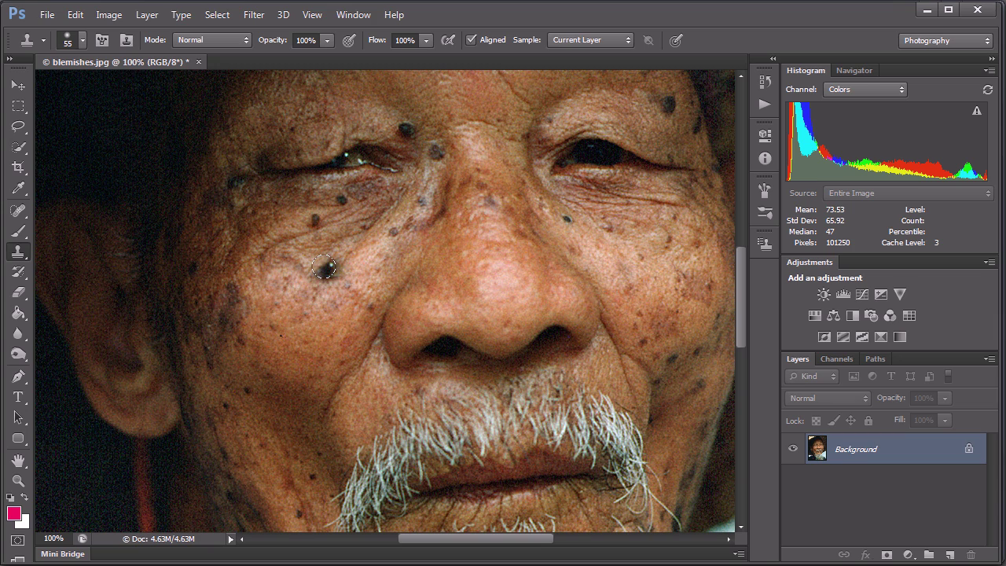
mouse_move(332, 299)
mouse_down()
mouse_move(393, 274)
mouse_move(300, 271)
mouse_move(308, 276)
mouse_move(289, 290)
mouse_move(286, 279)
mouse_move(390, 244)
mouse_up()
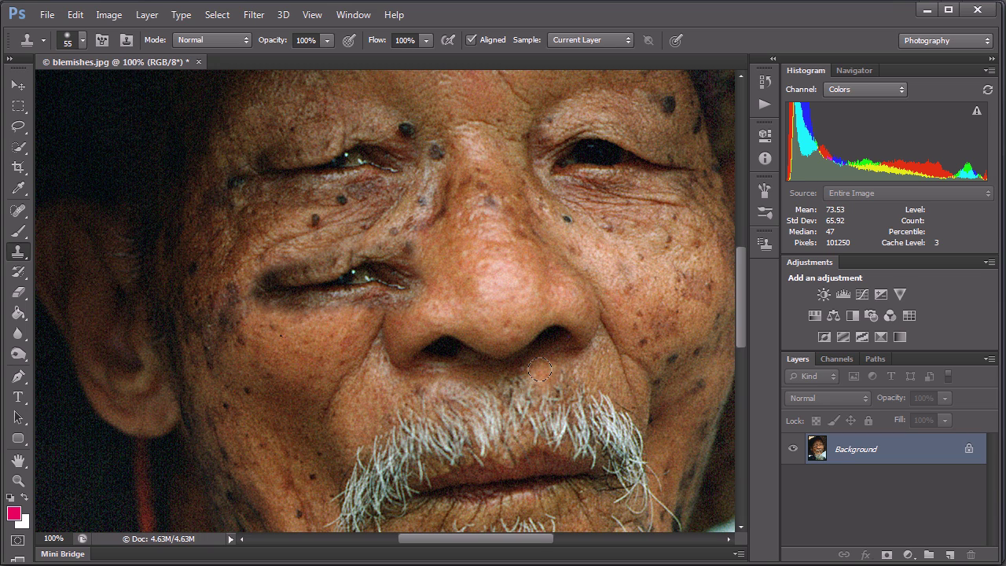
click(544, 375)
key(ctrl+z)
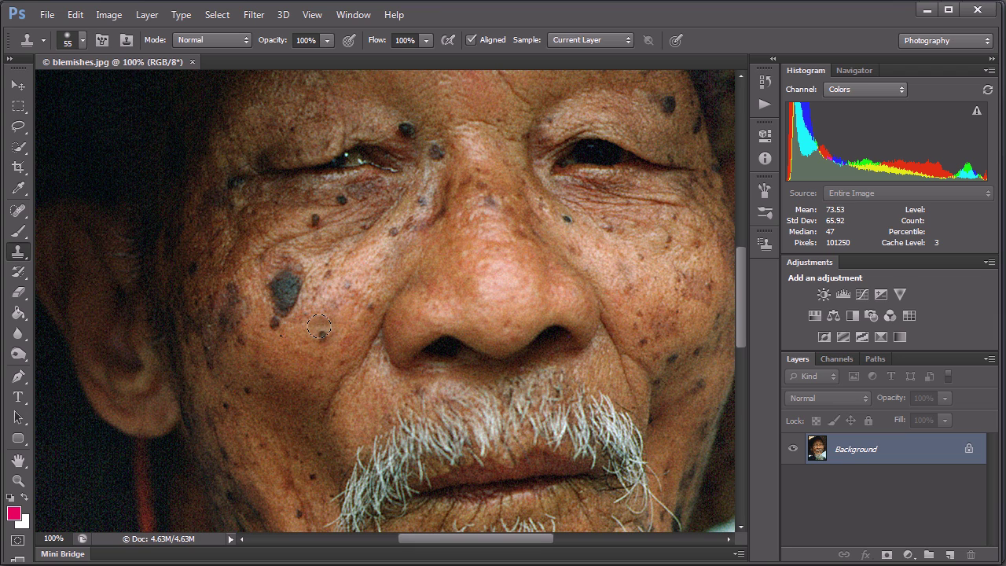
- Sample clear skin below the large mole on the left cheek and clone it over the mole's lower part
click(320, 328)
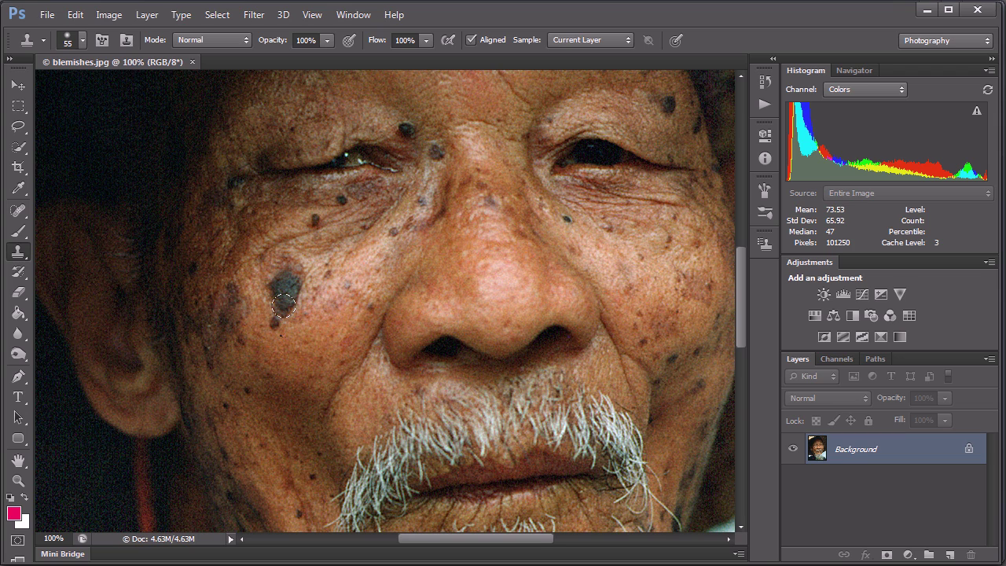
mouse_move(284, 305)
mouse_down()
mouse_move(284, 288)
mouse_move(293, 299)
mouse_up()
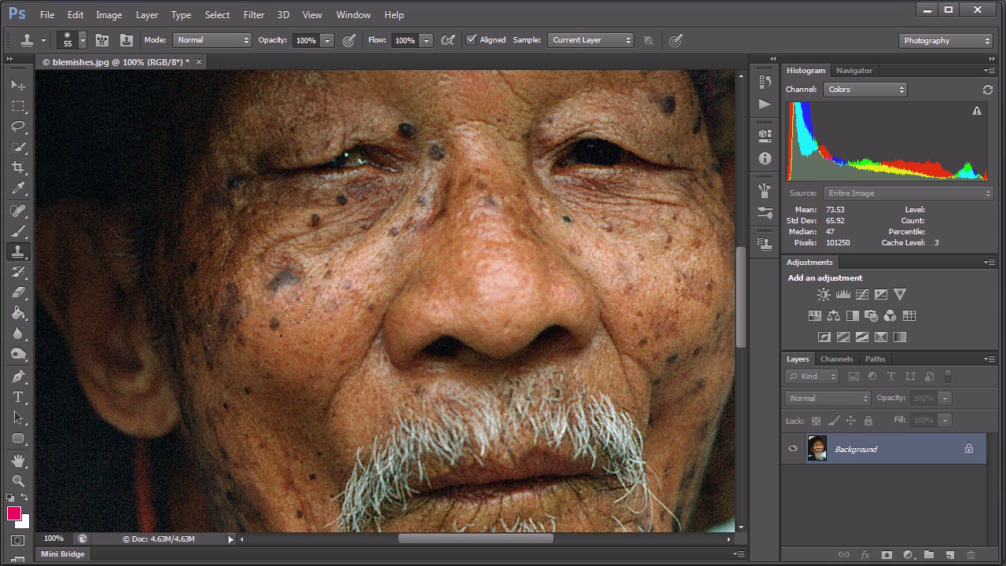
click(355, 355)
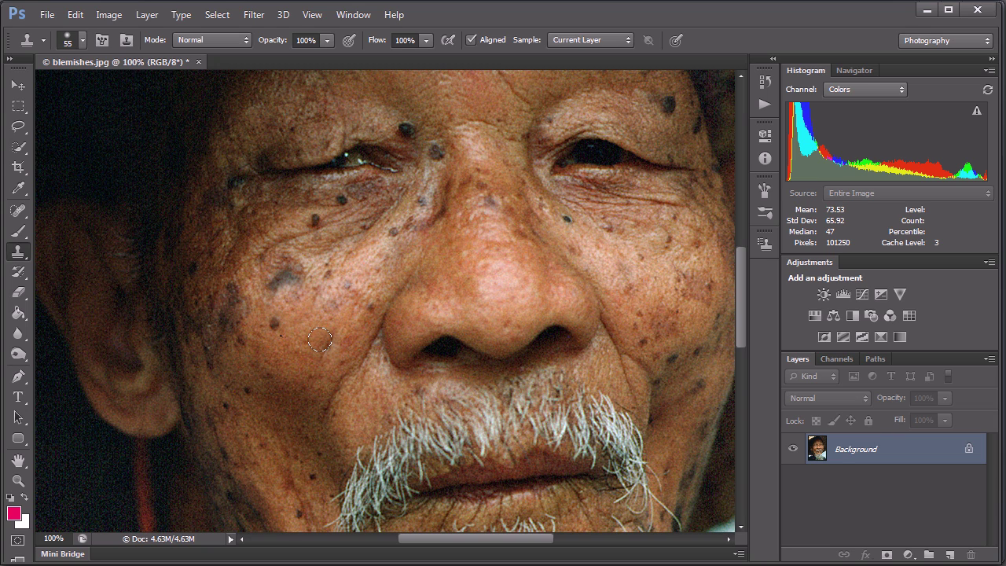